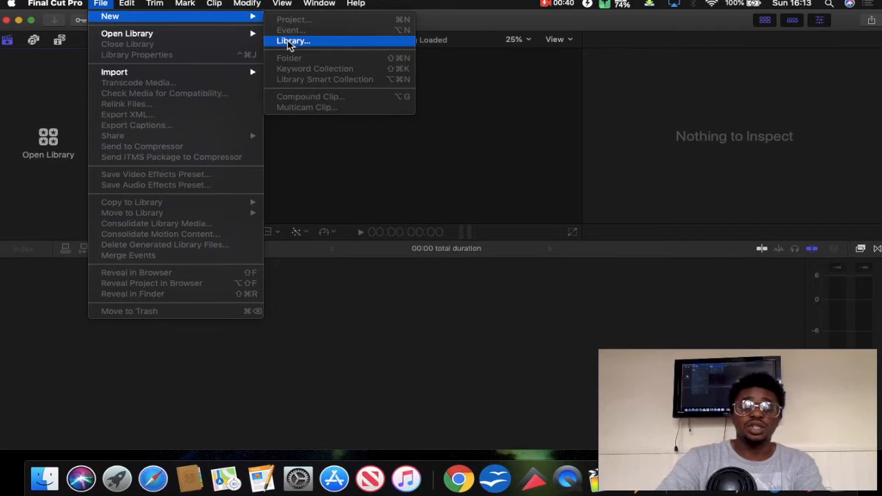
Create a new library named 360 in the Downloads folder.
left_click(289, 43)
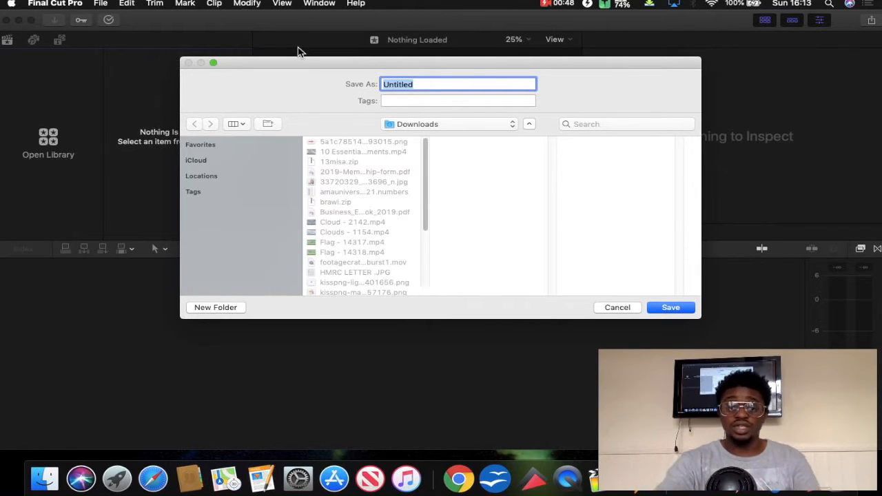
key("BackSpace")
type("360")
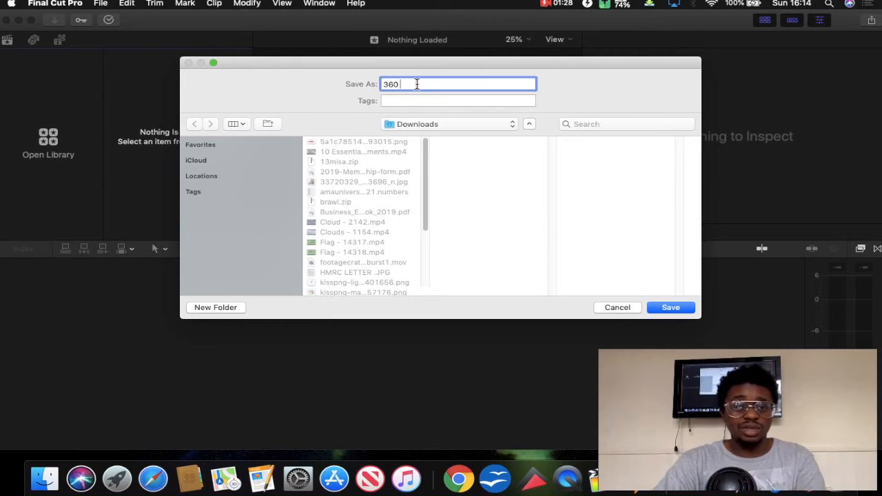
left_click(670, 308)
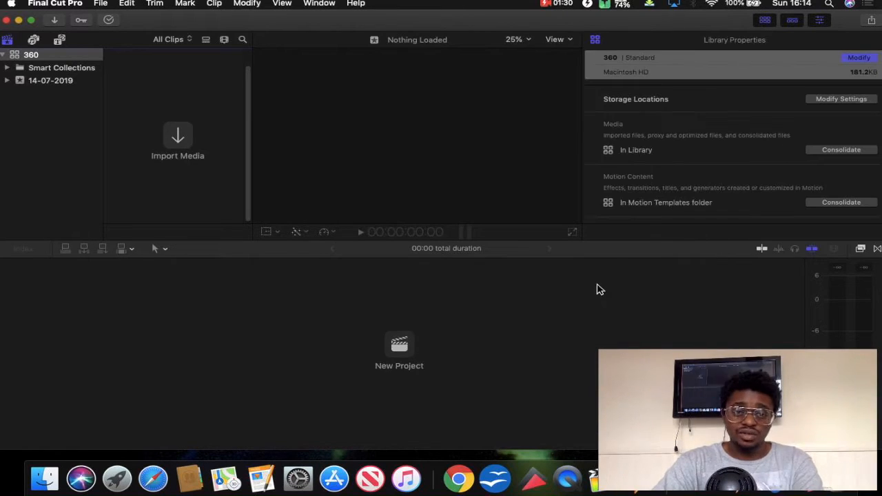
Start a new project in the 360 library and name it 360 SAMPLE.
left_click(400, 345)
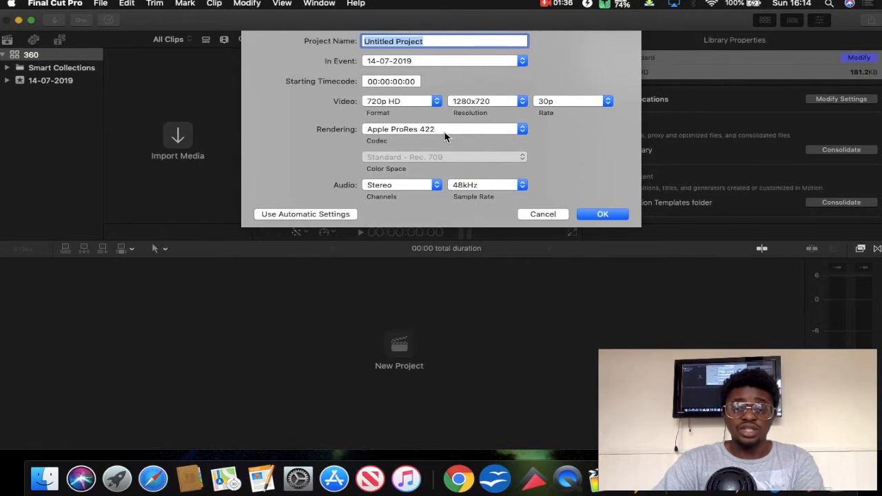
left_click(449, 42)
key("super+a")
key("BackSpace")
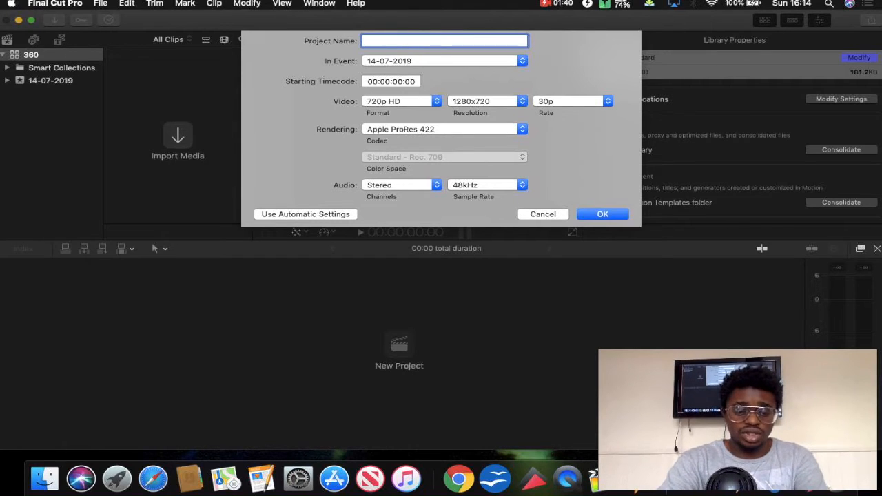
type("360 ")
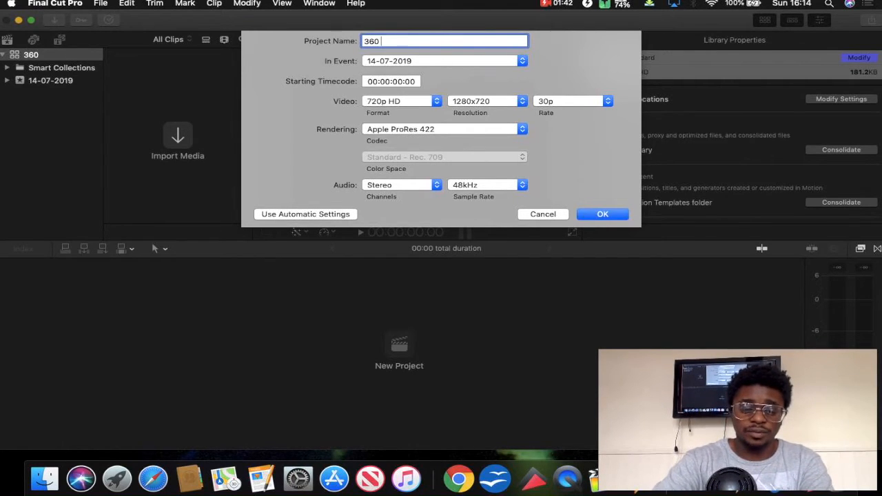
type("SAMPLE")
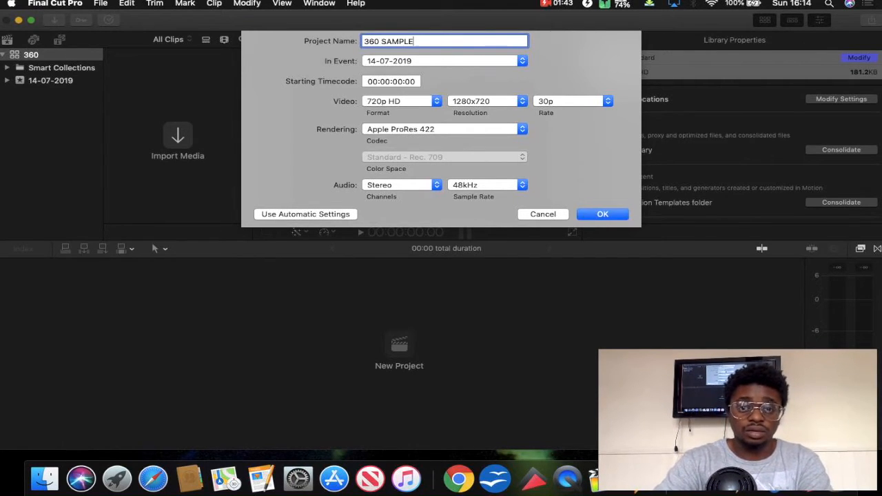
Set the project's video format to 360° at 3840x1920 and 29.97p, and create the project.
left_click(424, 102)
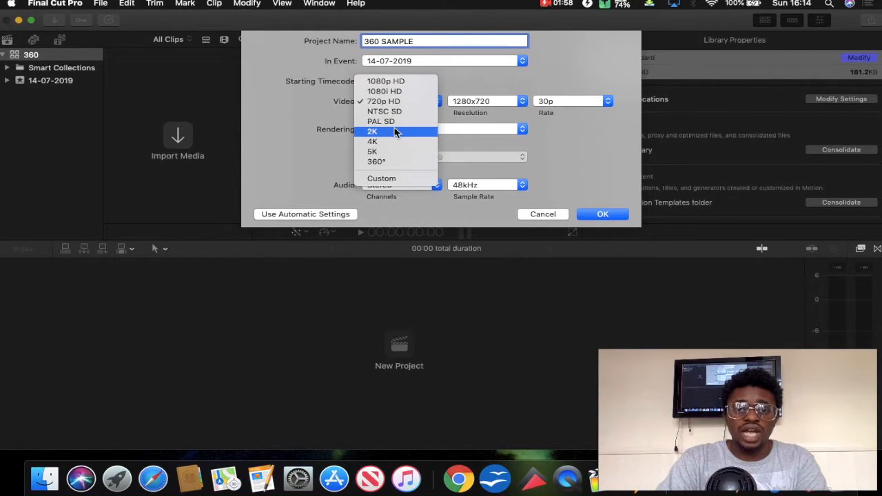
left_click(389, 164)
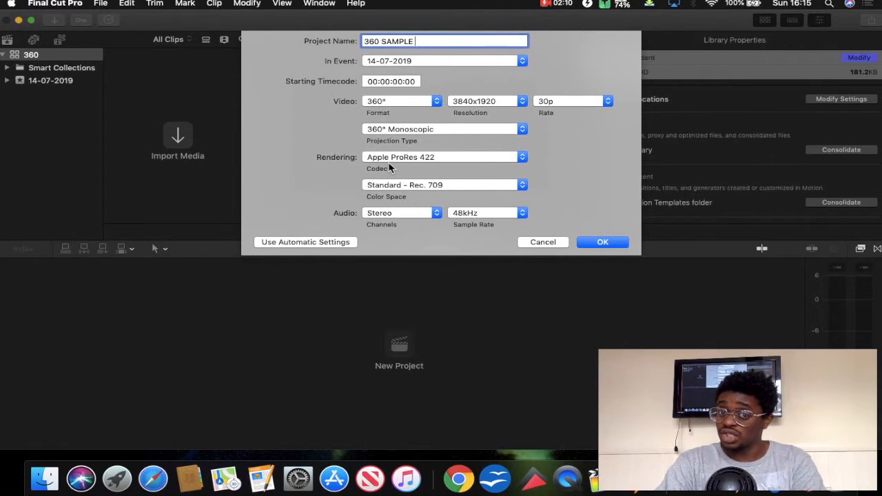
left_click(510, 102)
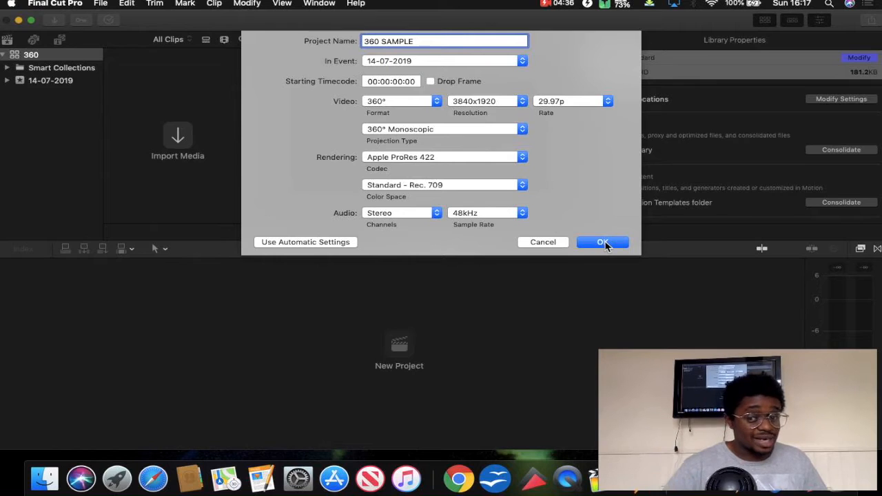
left_click(338, 244)
left_click(600, 140)
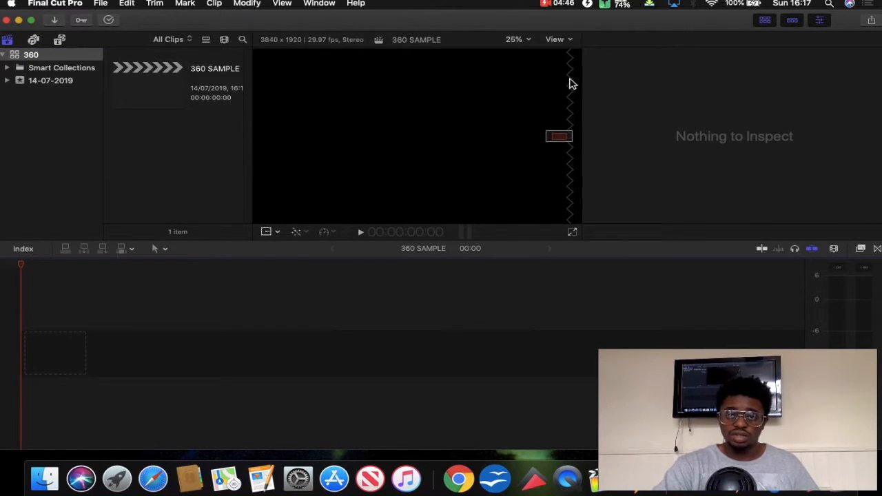
Add the clip Copy of Shifen Old Street 2 from the desktop's 360 folder to the start of the project timeline.
left_click_drag(616, 26, 514, 21)
left_click(821, 52)
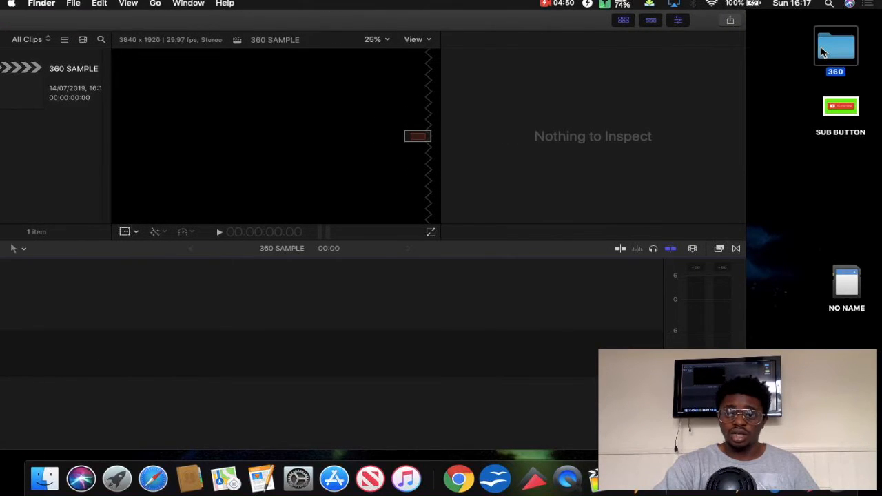
double_click(822, 51)
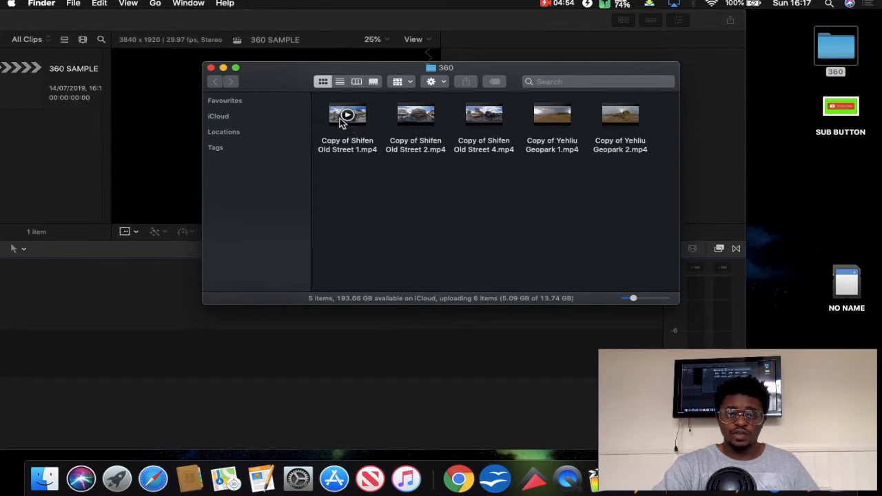
left_click_drag(338, 117, 146, 303)
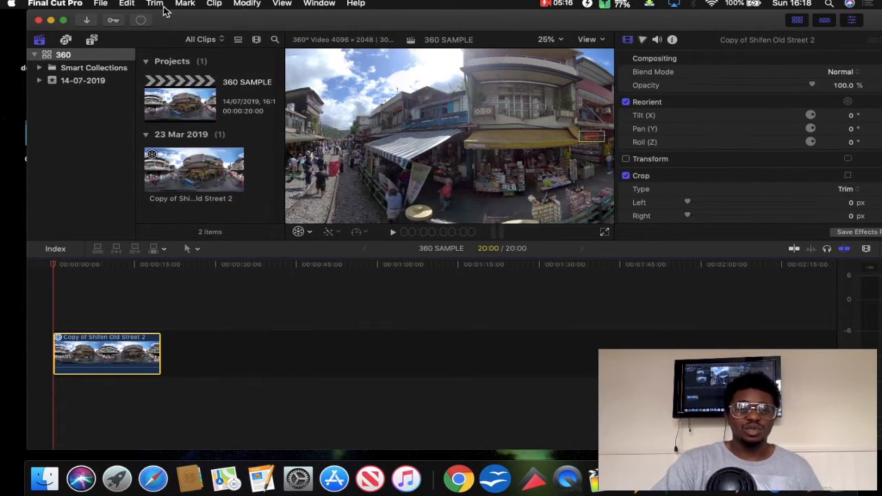
left_click_drag(181, 22, 164, 22)
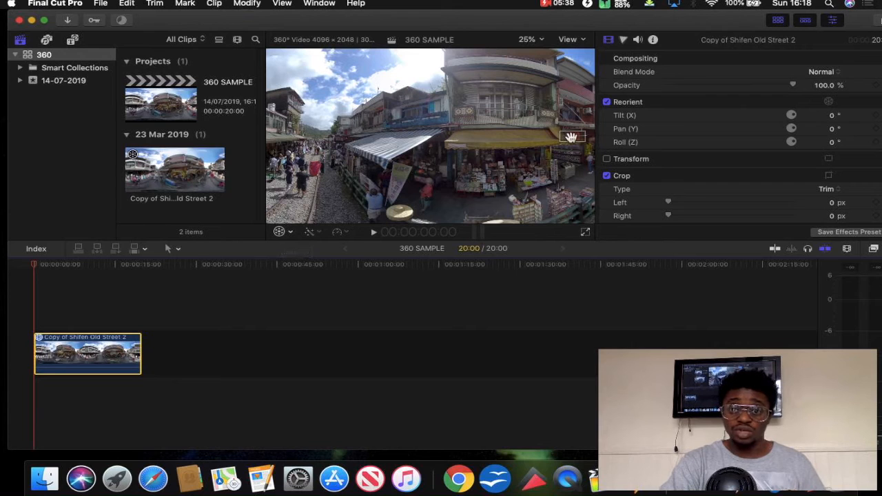
Shift the visible area of the clip in the viewer and show the 360° Viewer beside it.
mouse_move(566, 139)
left_mouse_down()
mouse_move(574, 138)
mouse_move(564, 150)
mouse_move(569, 164)
mouse_move(581, 151)
mouse_move(560, 133)
mouse_move(579, 153)
mouse_move(565, 139)
left_mouse_up()
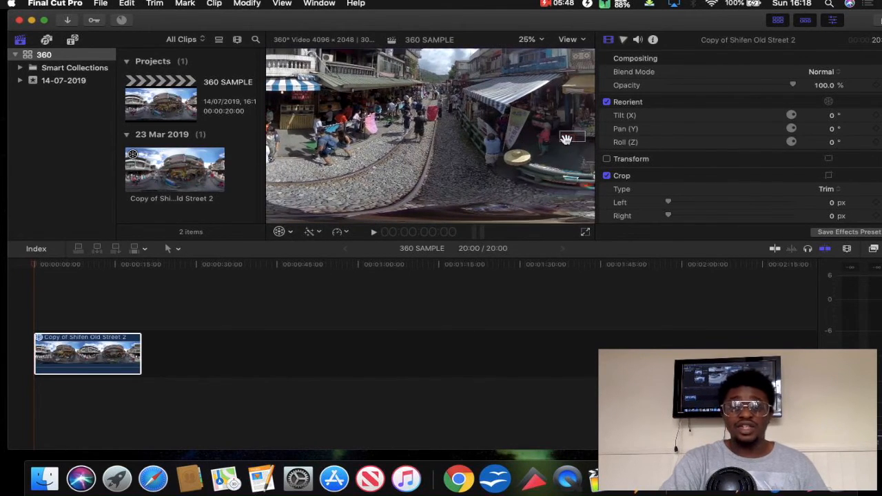
left_click(580, 42)
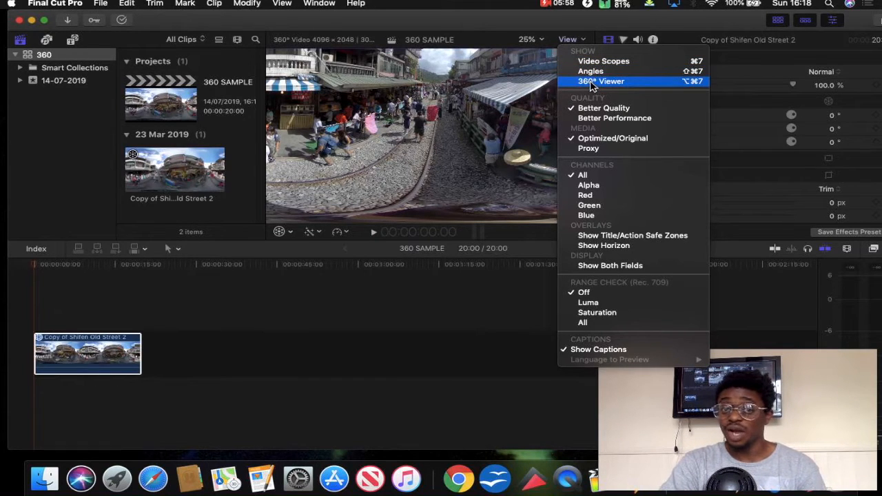
left_click(593, 82)
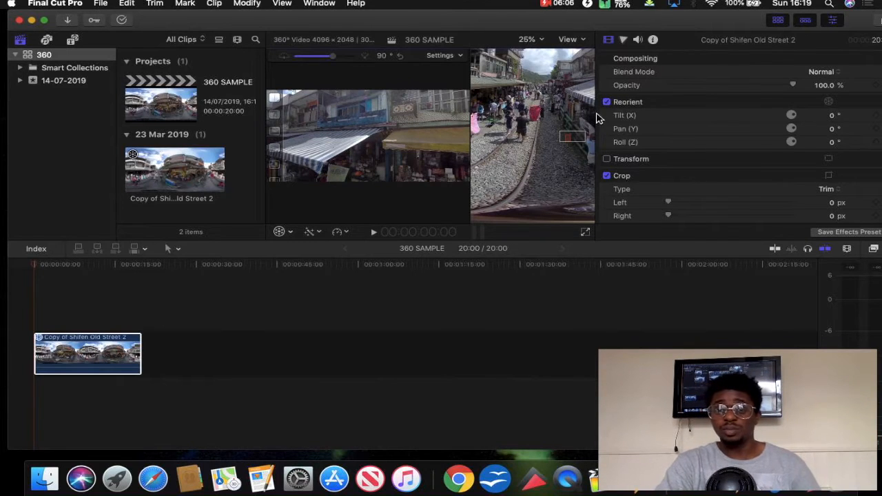
Hide the inspector and the browser to enlarge the two viewers, and bring both back.
left_click_drag(732, 26, 656, 21)
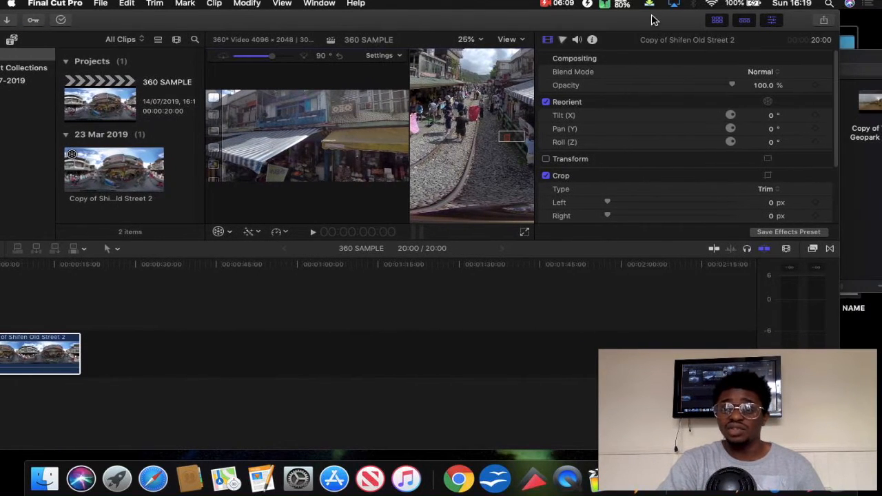
left_click(772, 23)
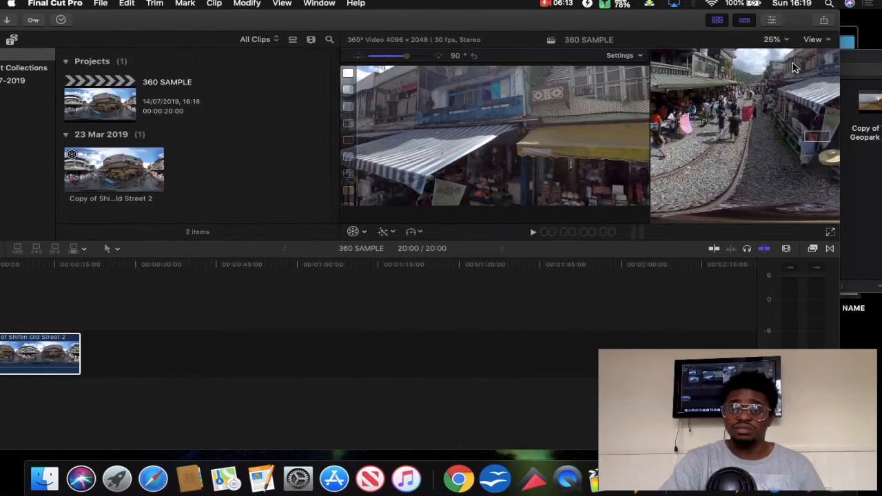
left_click(772, 21)
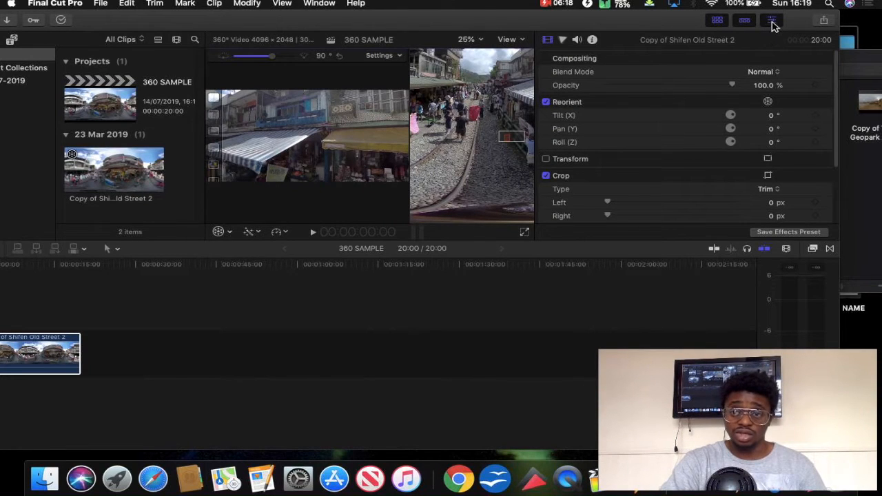
left_click(772, 22)
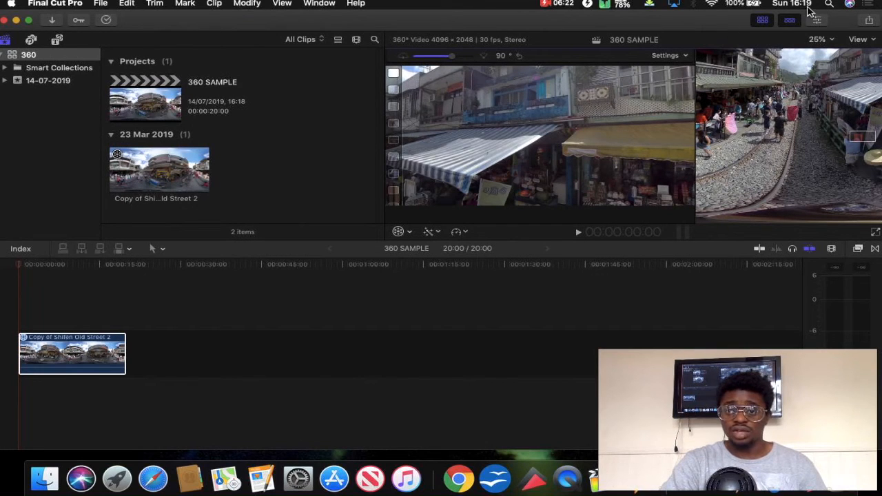
left_click(763, 21)
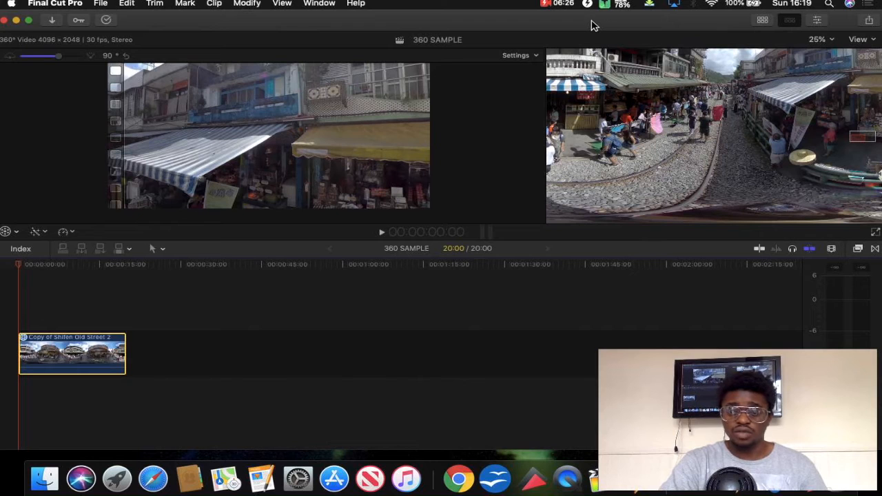
left_click_drag(595, 26, 598, 24)
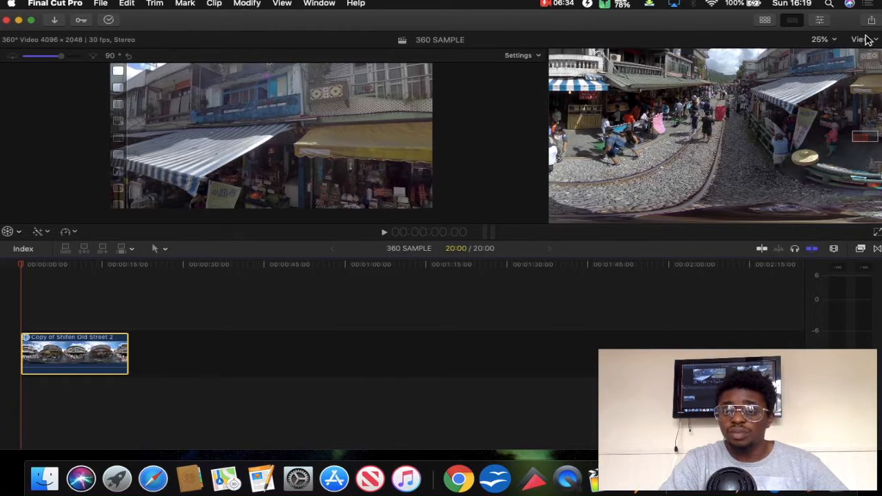
left_click(819, 21)
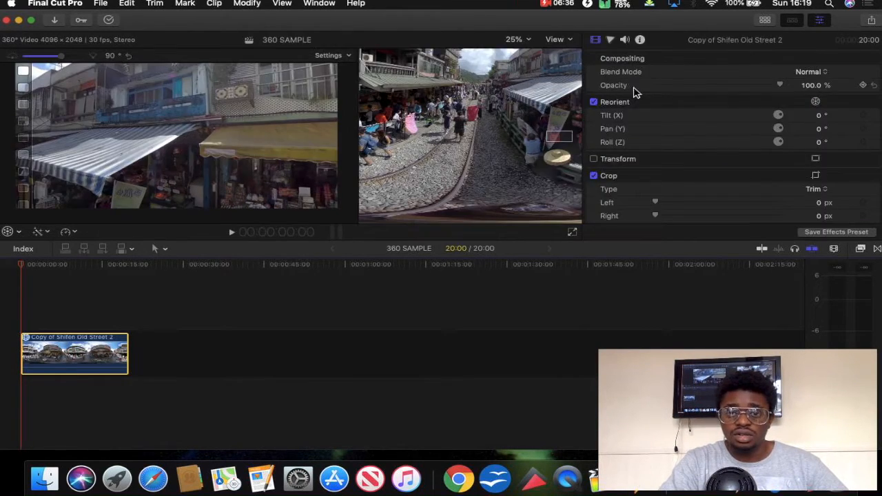
left_click(766, 22)
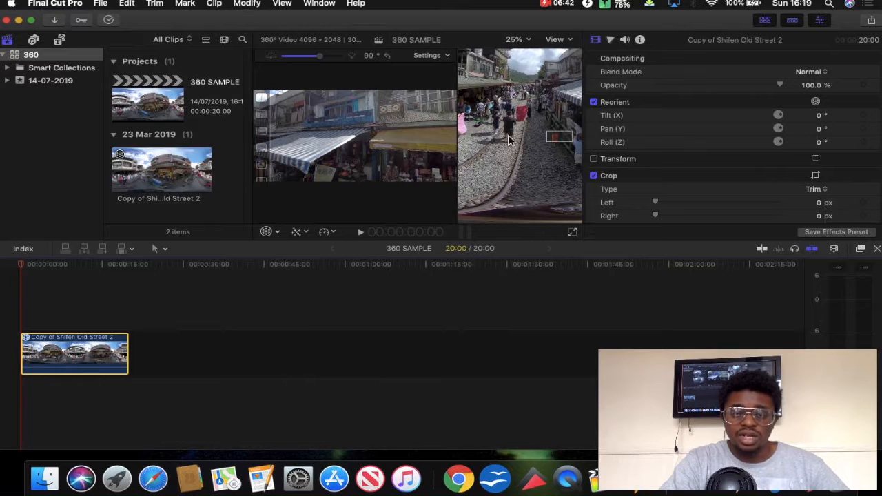
Look around the street scene in different directions in both the standard viewer and the 360° Viewer.
left_click_drag(554, 141, 572, 135)
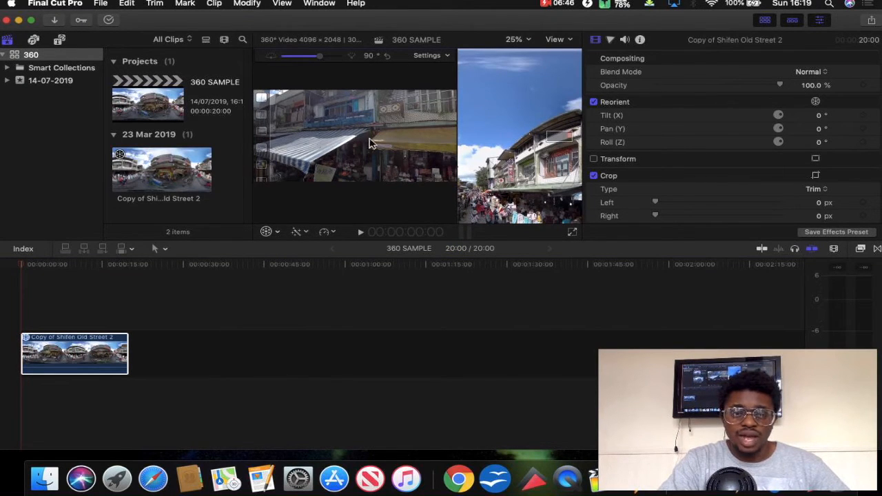
left_click_drag(352, 136, 279, 124)
left_click_drag(371, 124, 454, 140)
left_click_drag(379, 124, 480, 101)
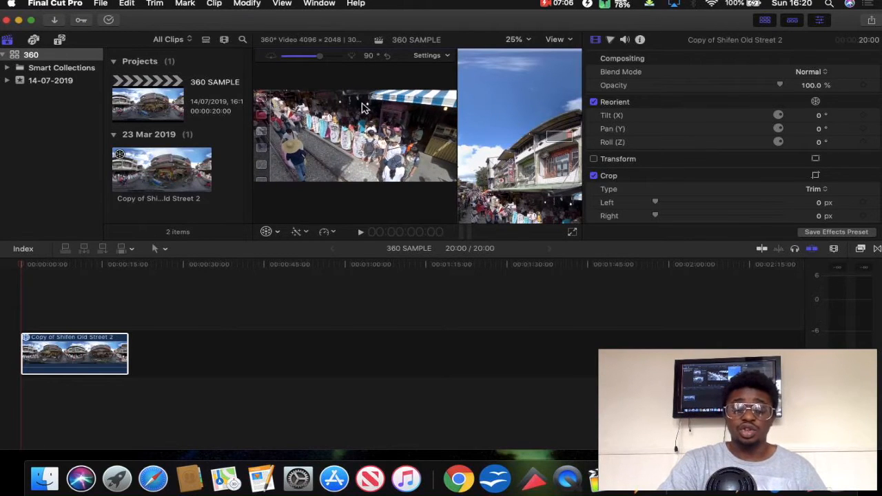
left_click_drag(365, 114, 406, 118)
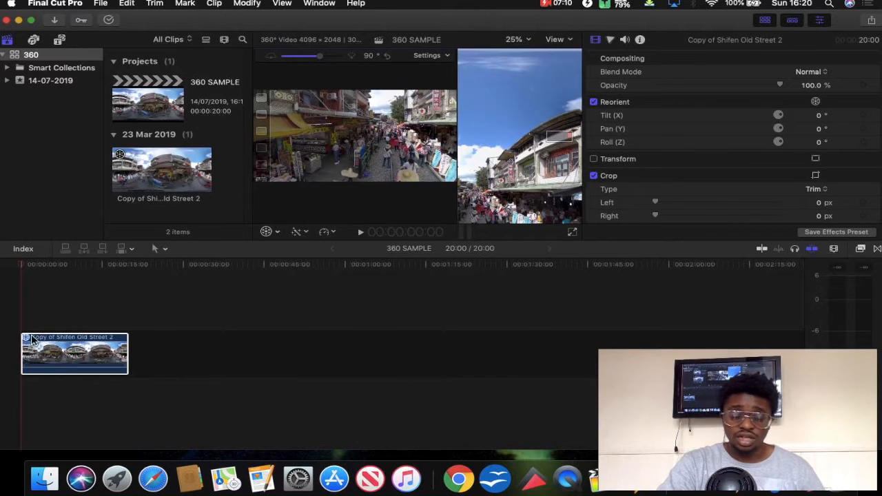
left_click(20, 266)
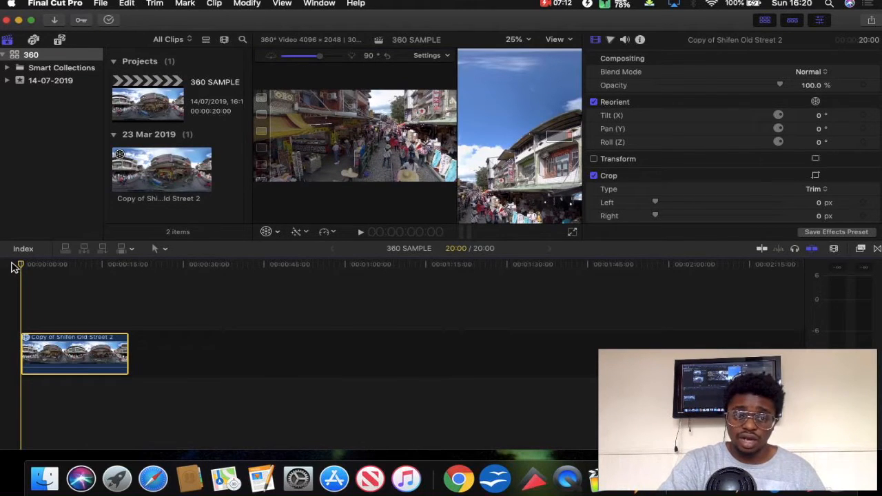
left_click_drag(361, 129, 348, 130)
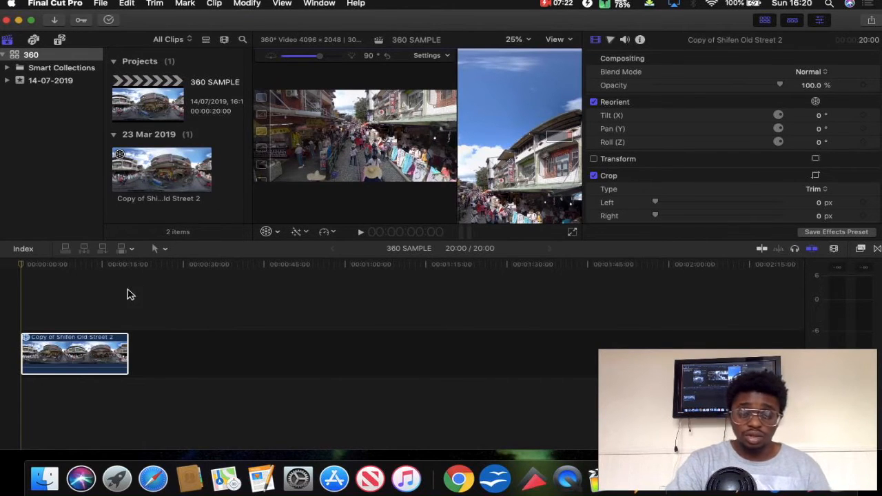
Try out the on-screen Reorient controls on the clip while turning the 360° Viewer slightly.
left_click(266, 232)
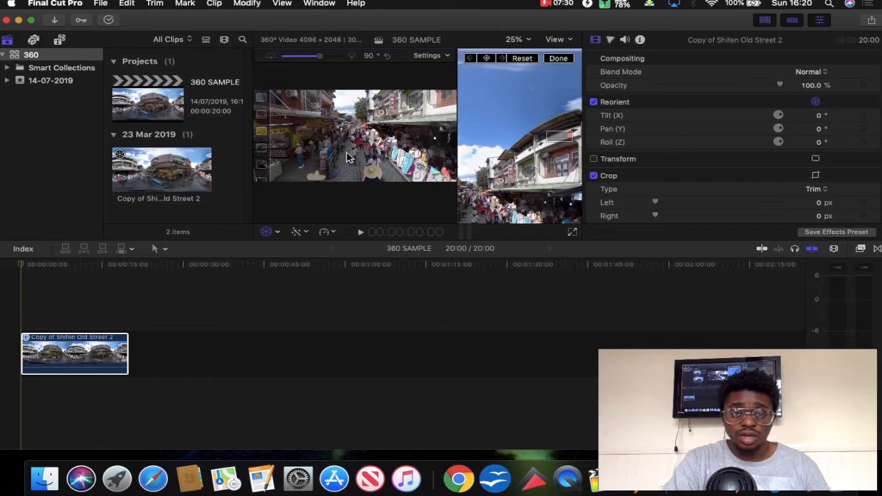
mouse_move(348, 157)
left_mouse_down()
mouse_move(383, 144)
mouse_move(339, 160)
mouse_move(344, 154)
left_mouse_up()
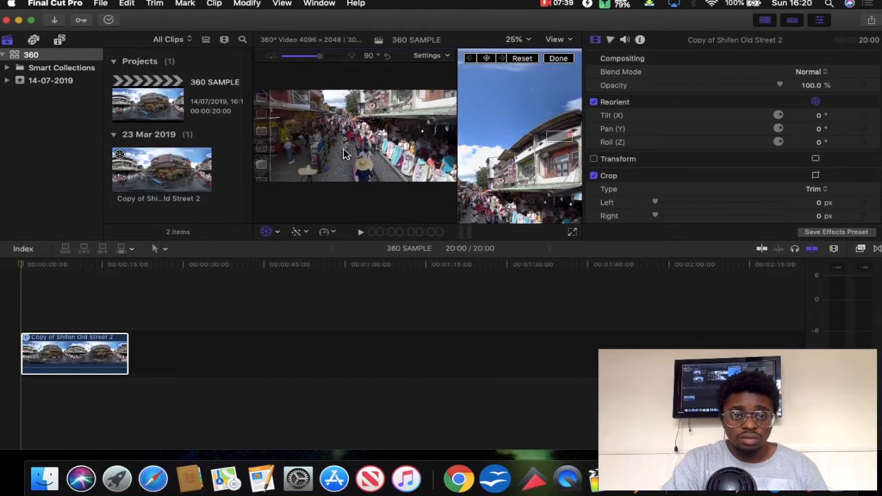
left_click(264, 234)
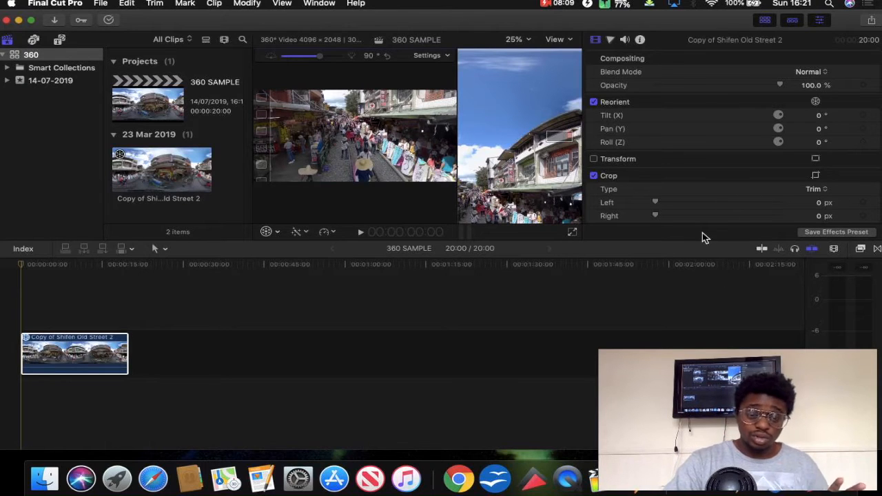
left_click(555, 5)
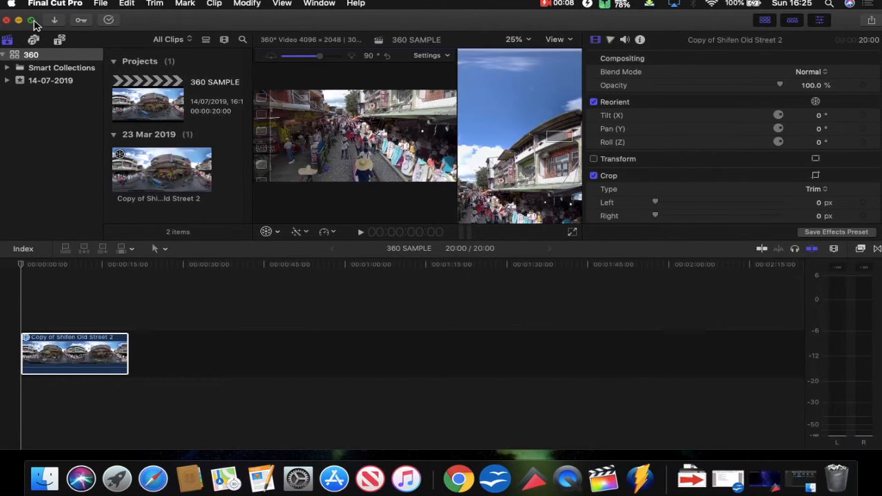
Make the editing window full screen and browse the available 360° video effects down to the Sharpen group.
left_click(31, 20)
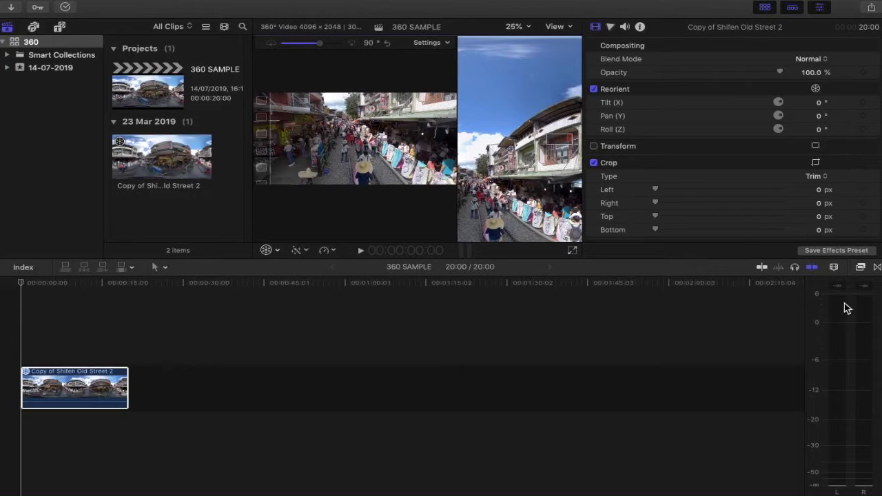
left_click(860, 268)
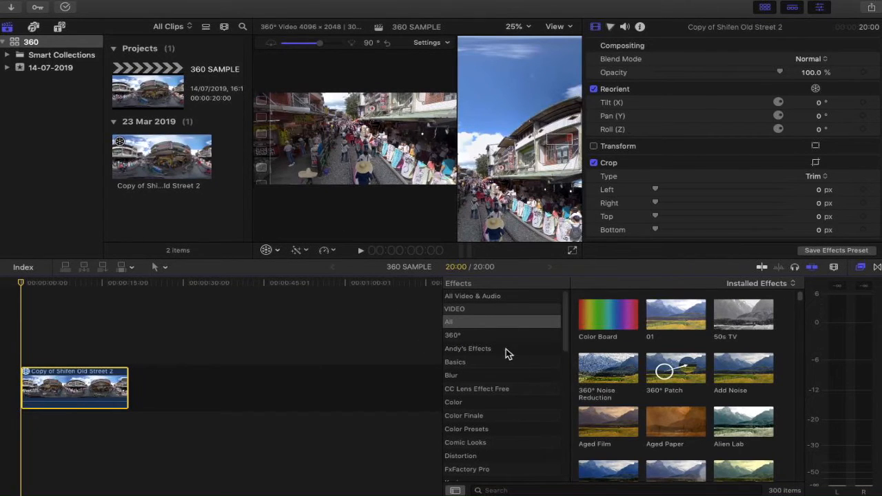
left_click(453, 338)
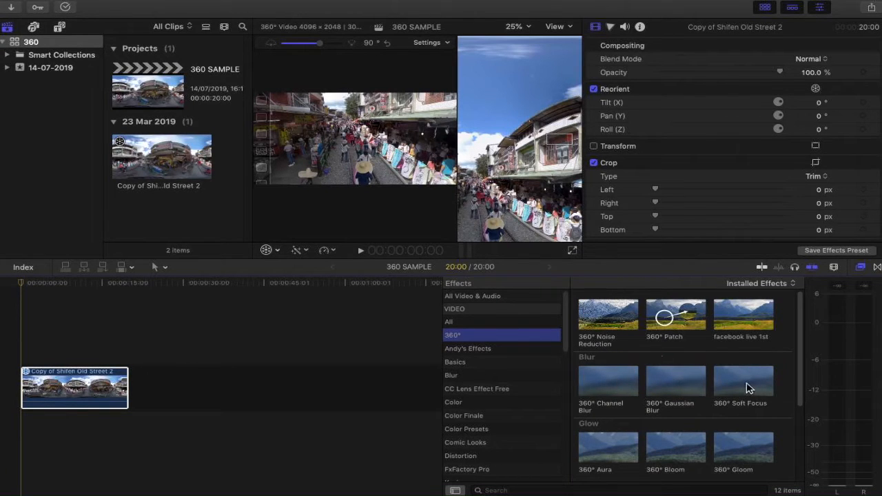
scroll(750, 388, "down", 5)
scroll(746, 387, "down", 1)
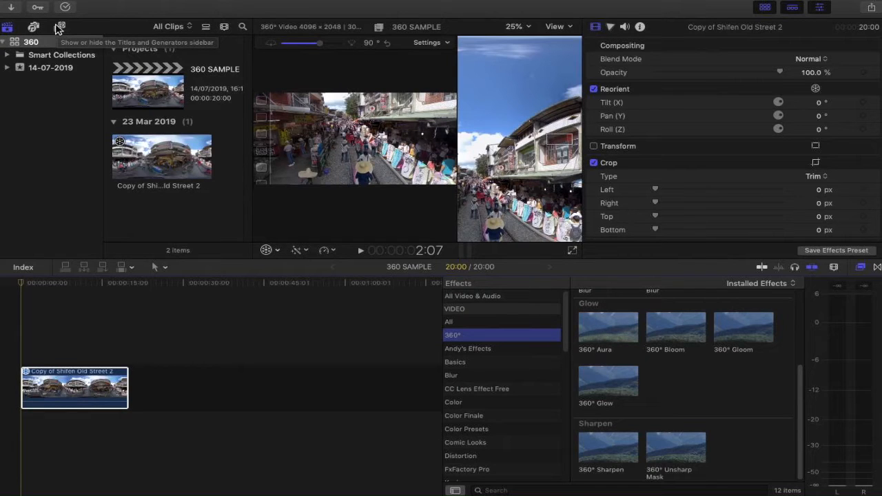
Search the generators for "360" and insert a 360° Color Solid before the street clip in the timeline.
left_click(59, 27)
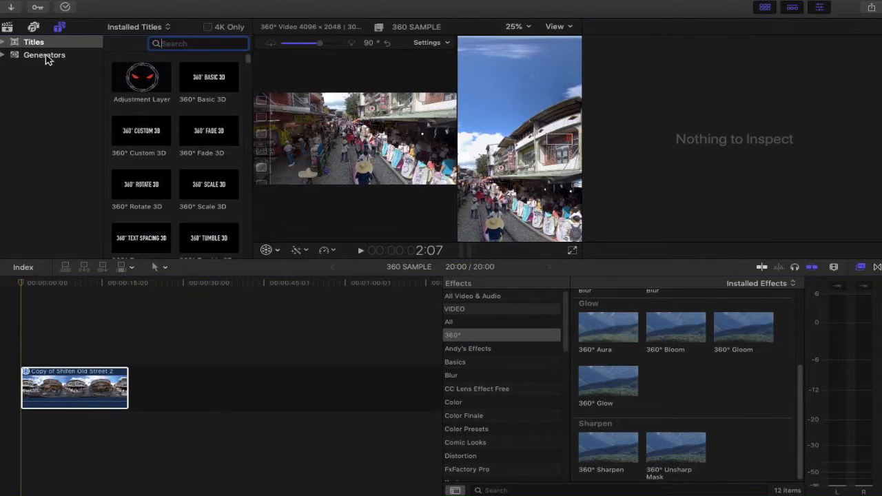
left_click(44, 55)
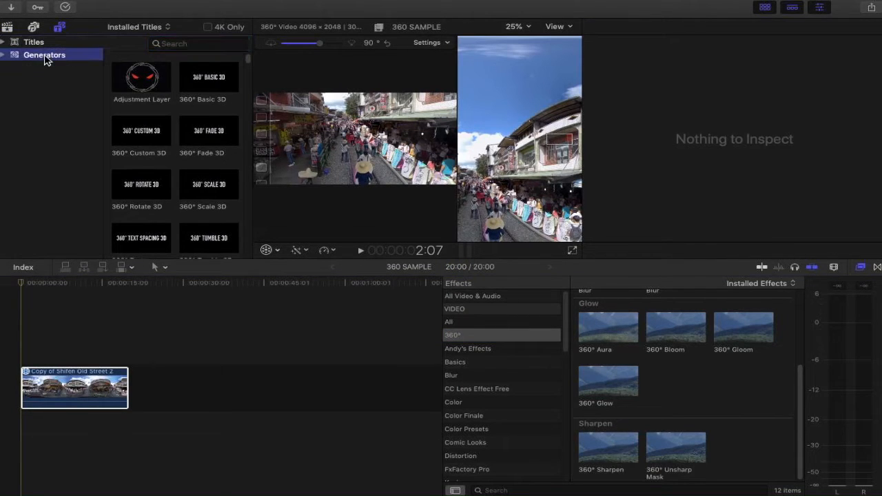
left_click(216, 43)
type("360")
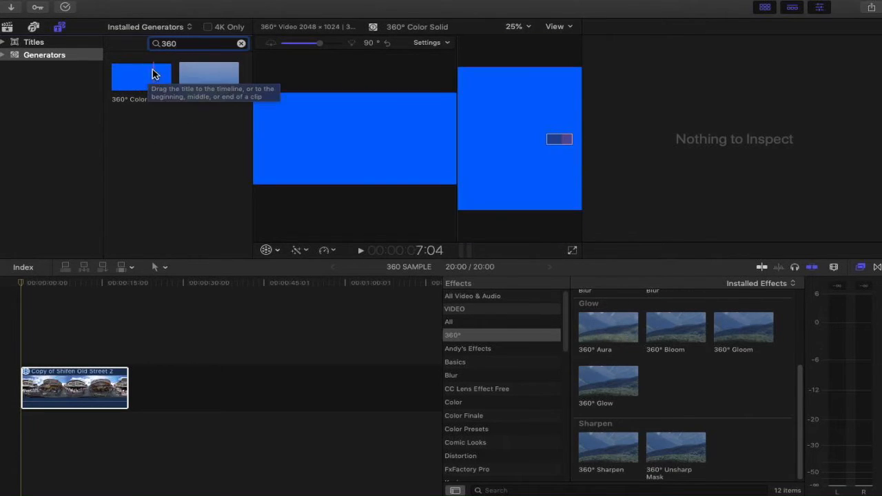
left_click_drag(141, 74, 21, 376)
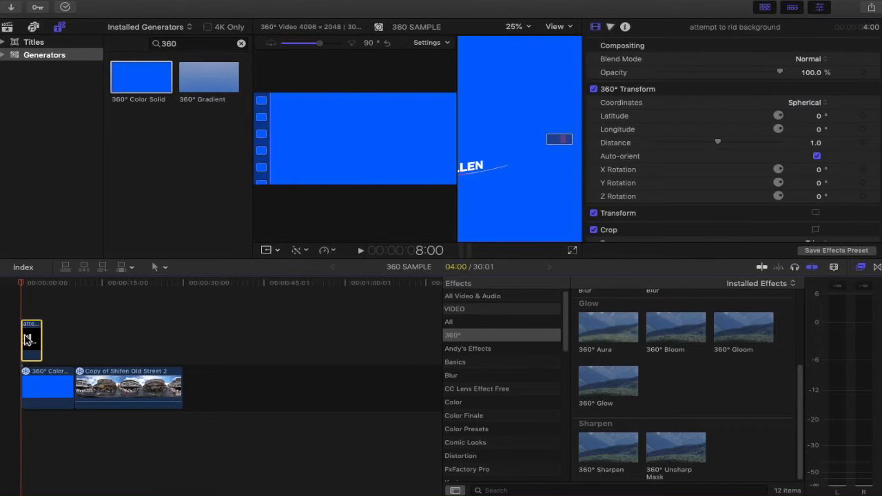
Position the playhead at 1:21 in the logo clip and turn the 360° Viewer until the logo faces the viewer.
left_click_drag(23, 283, 30, 285)
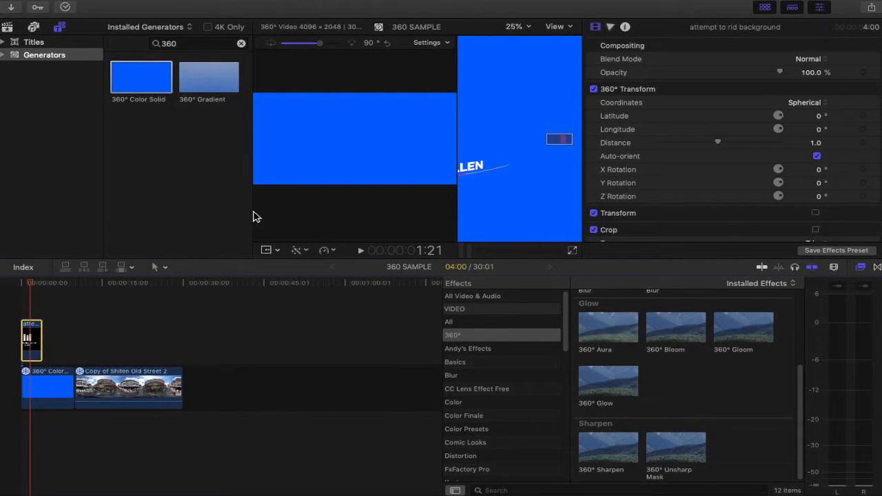
left_click(48, 381)
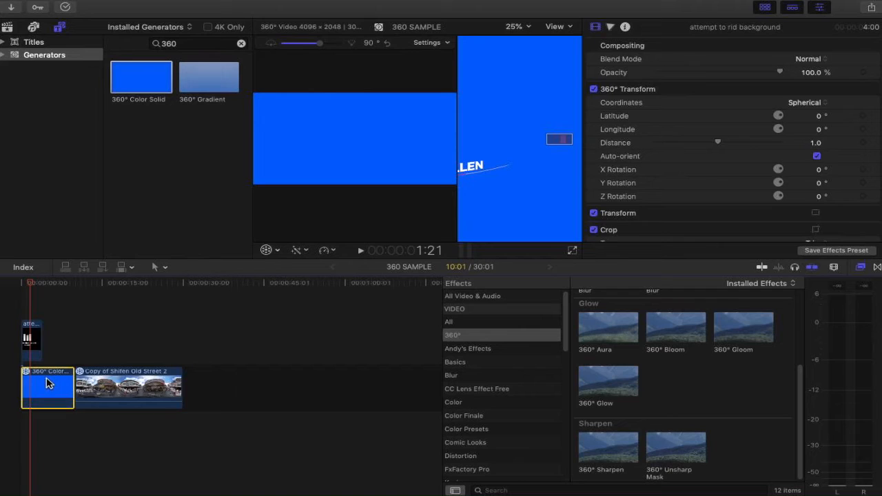
left_click(266, 250)
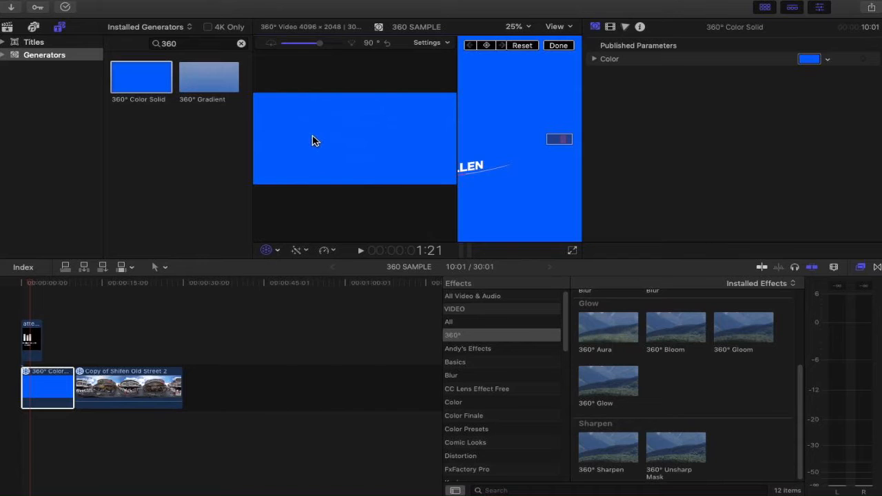
left_click_drag(313, 138, 392, 137)
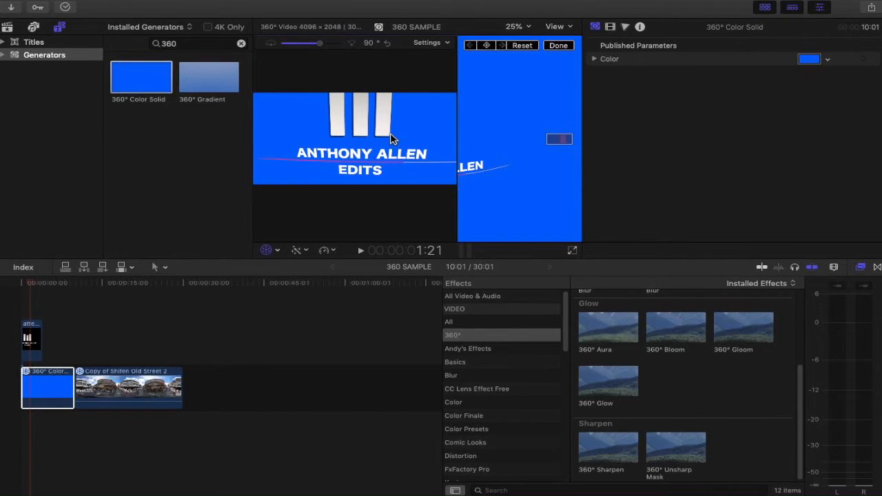
Lengthen the logo clip above the color solid to 6:38 and show the available 360° transitions.
left_click_drag(37, 340, 54, 341)
left_click(21, 348)
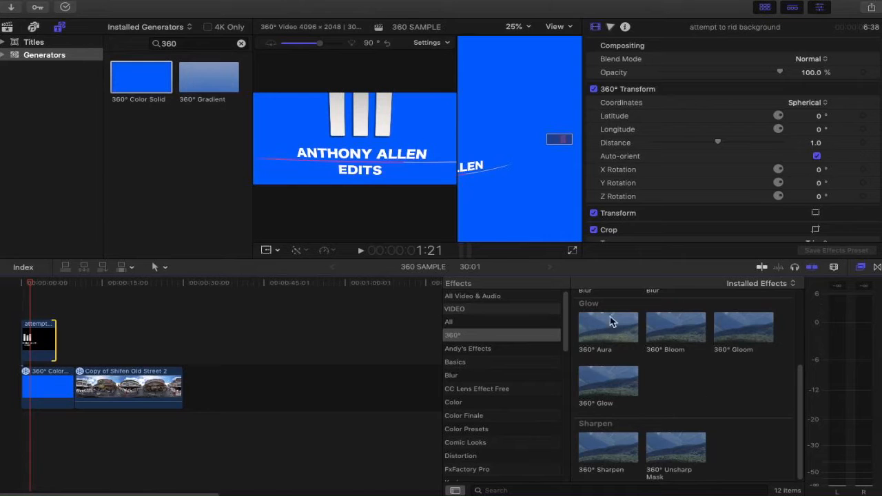
left_click(877, 269)
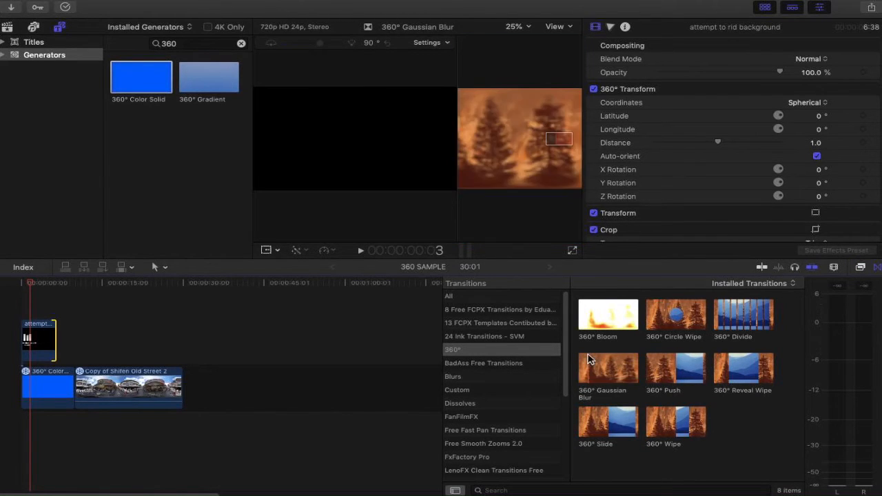
Try out a 360° Fade 3D title above the logo clip and delete it again.
left_click(44, 43)
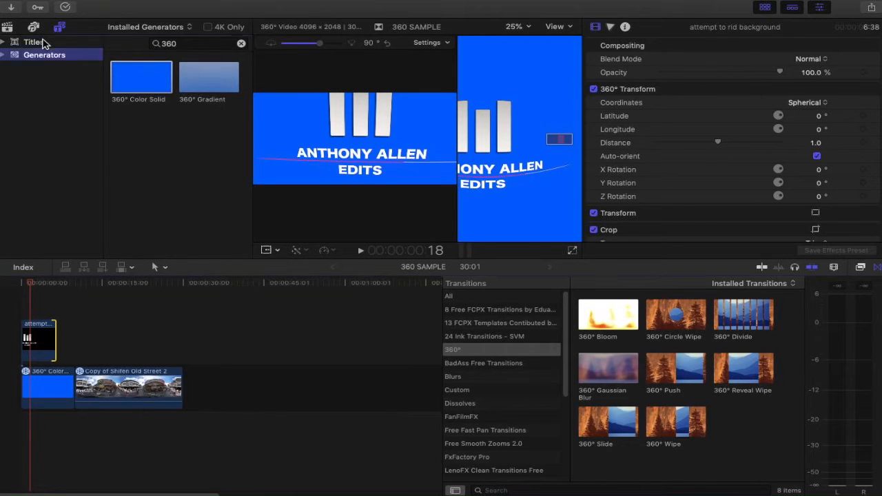
left_click(197, 43)
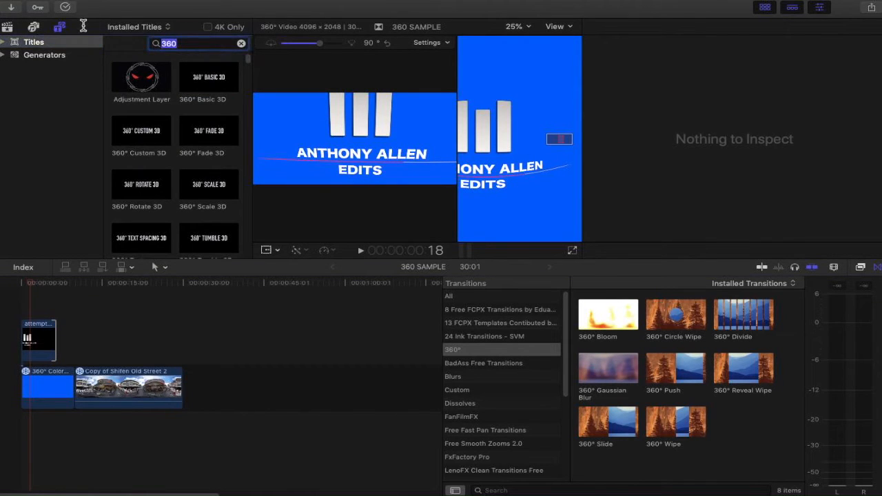
left_click(216, 112)
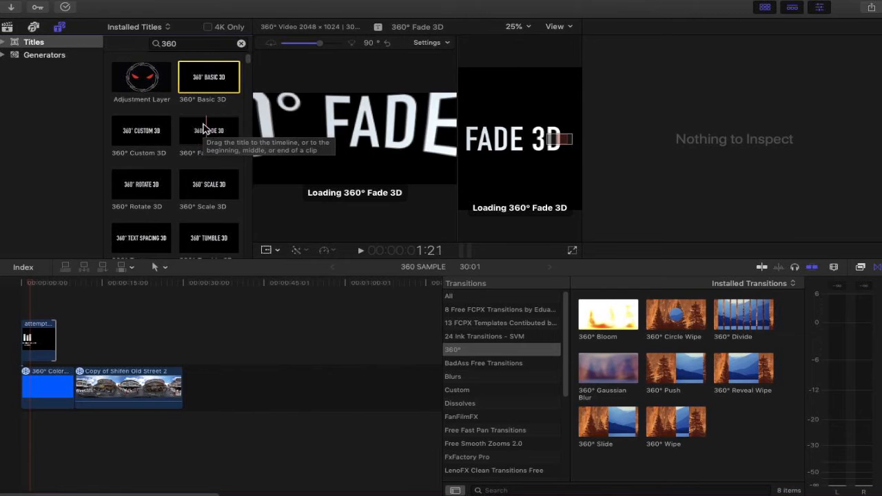
left_click_drag(209, 136, 26, 311)
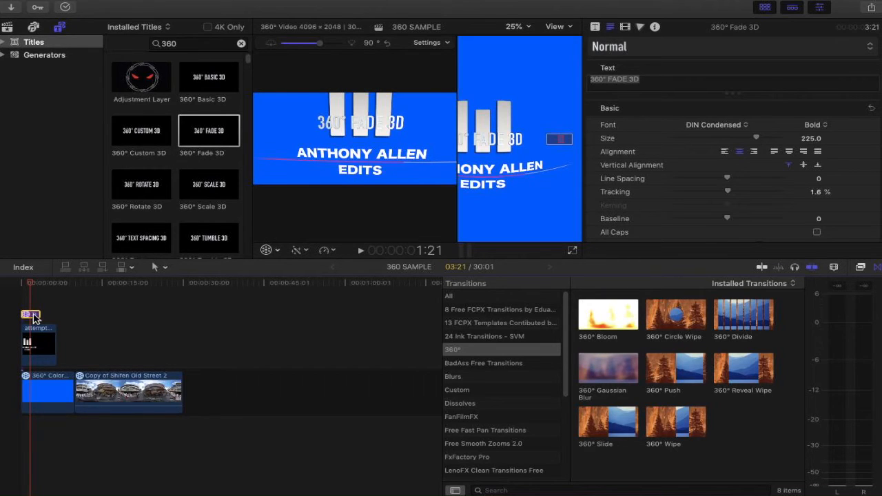
key("Delete")
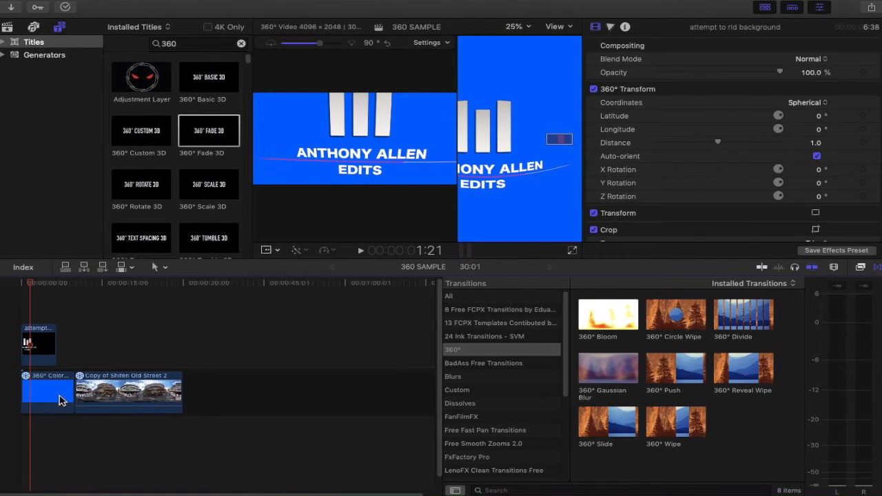
Extend the logo clip to 10:02 to match the color solid's end and return the playhead to the start.
left_click_drag(55, 341, 74, 348)
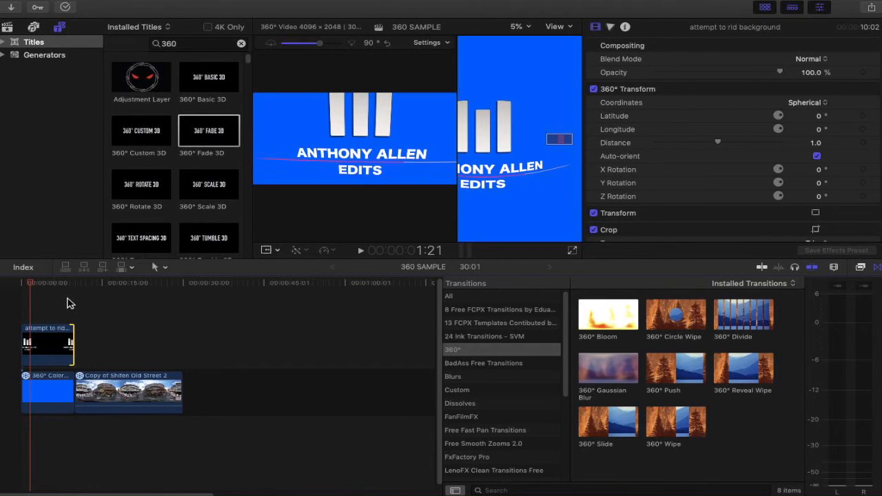
left_click_drag(30, 288, 21, 285)
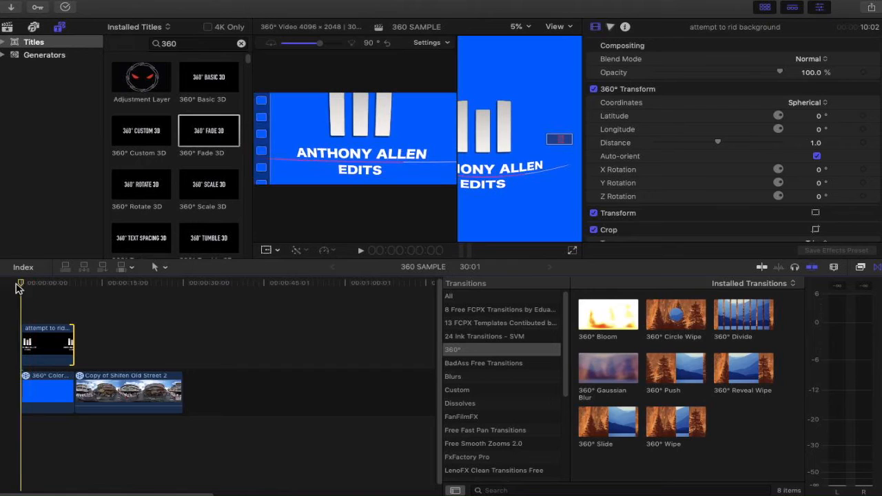
Try purple, magenta and violet shades on the 360° Color Solid, ending with the near-black sampled from the empty timeline background.
left_click(56, 399)
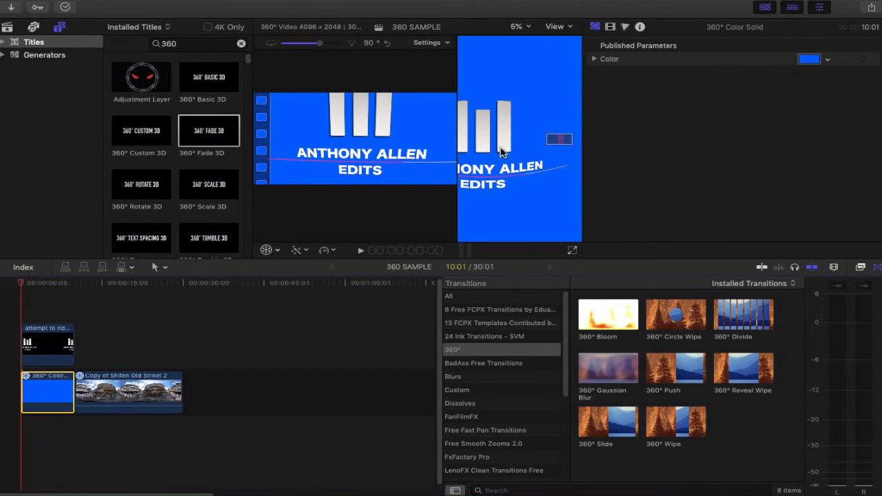
left_click(809, 60)
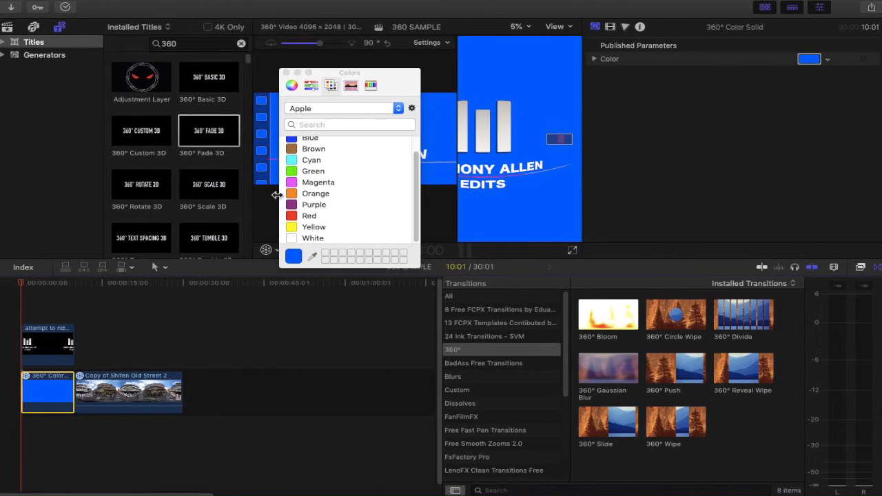
left_click(307, 205)
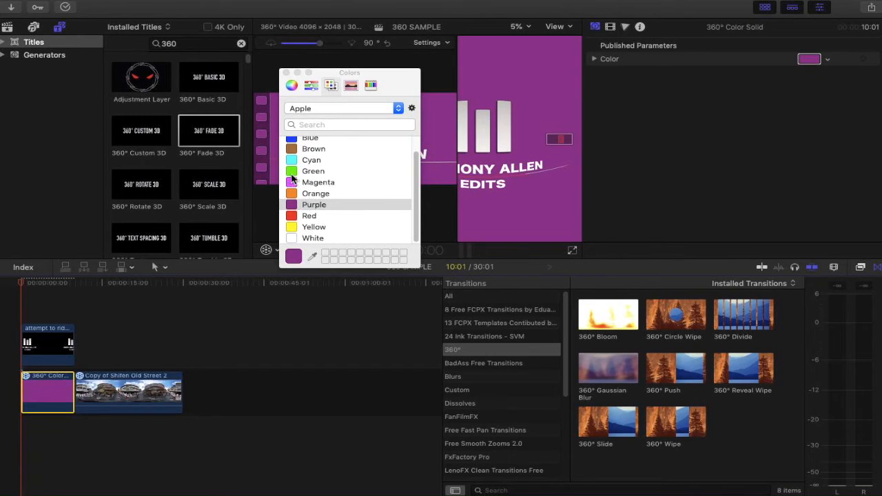
left_click(293, 182)
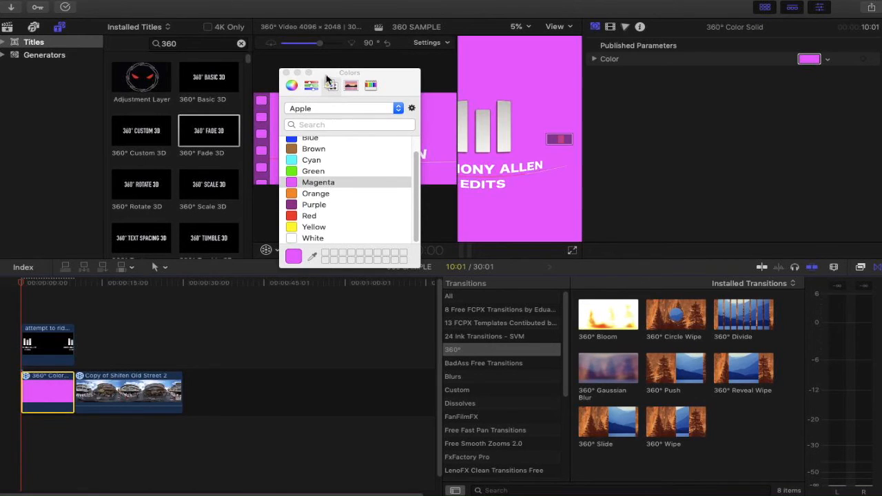
left_click(291, 86)
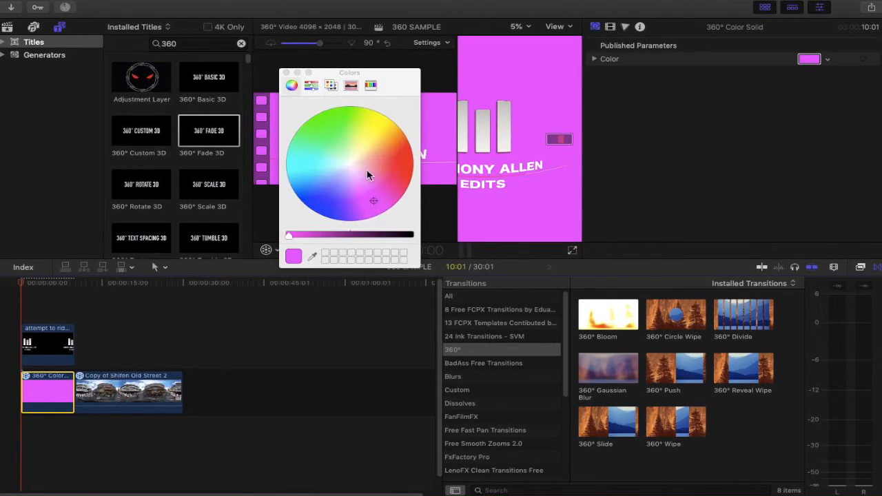
left_click(340, 188)
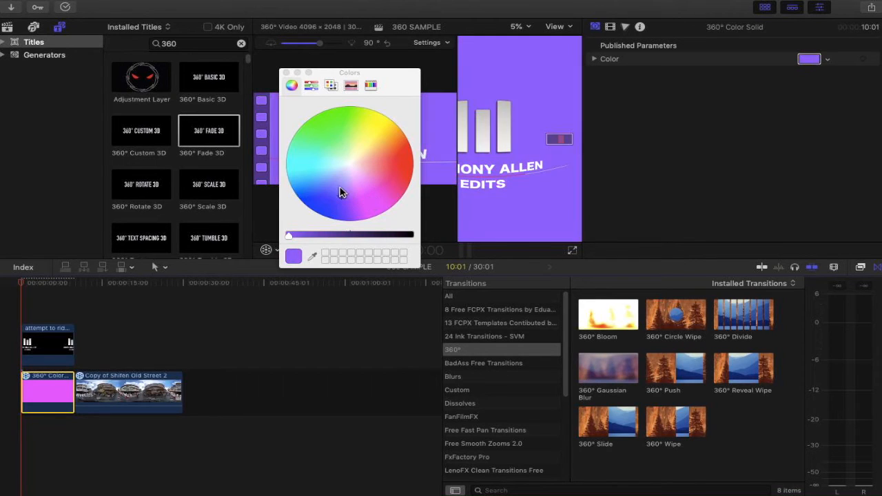
left_click(342, 177)
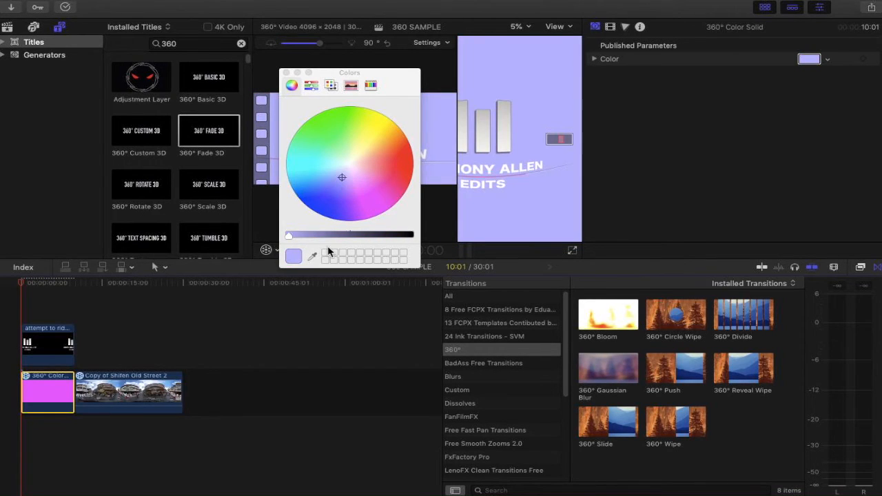
left_click(311, 258)
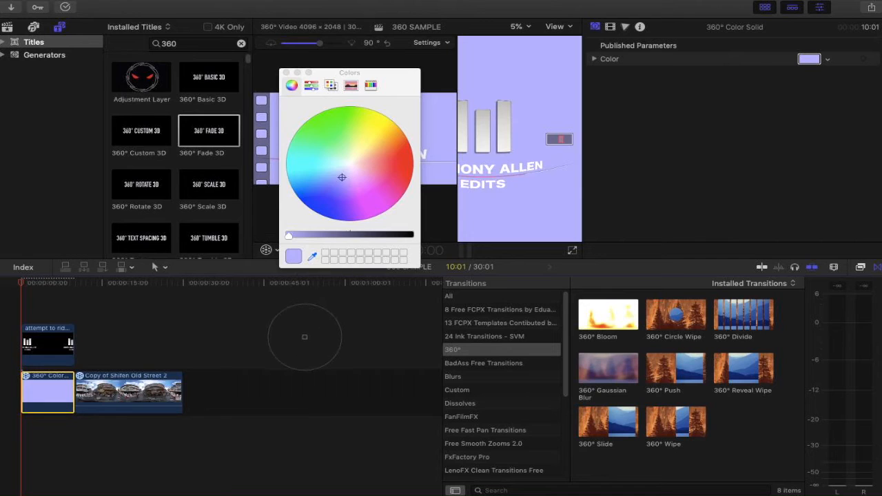
left_click(314, 328)
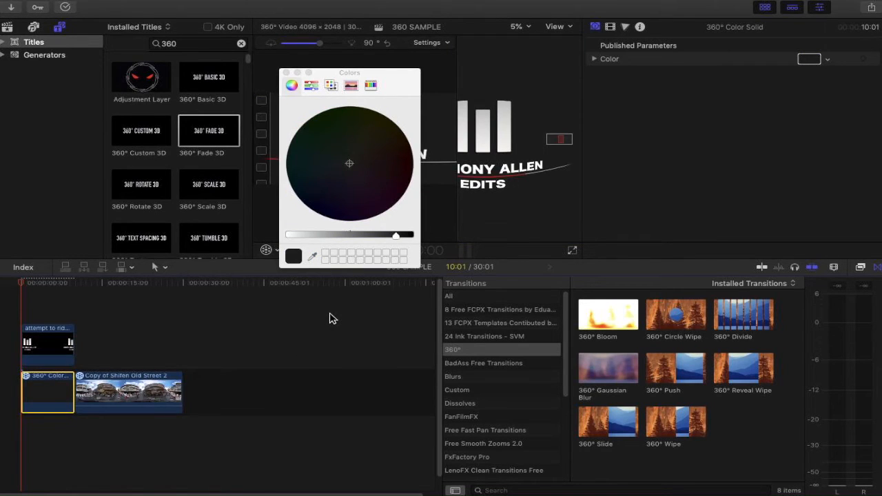